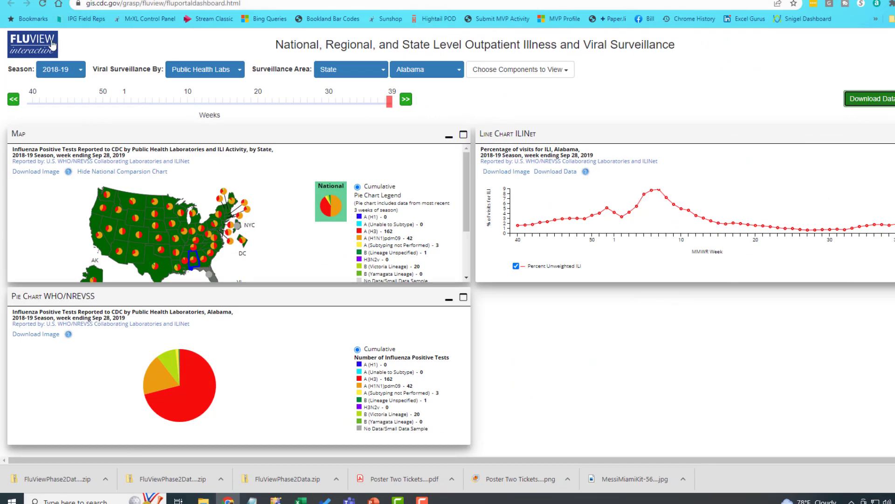
# - Download FluView state-level WHO/NREVSS and ILINet data for all states and all seasons
pyautogui.click(866, 99)
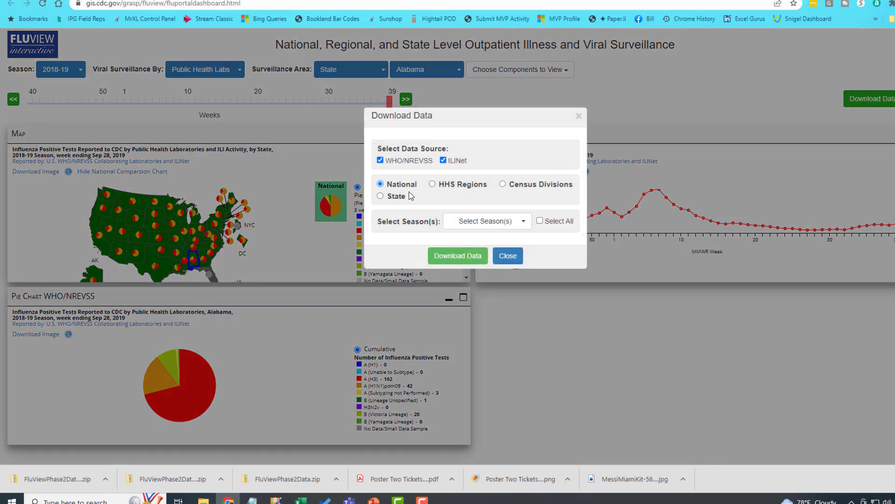
pyautogui.click(380, 196)
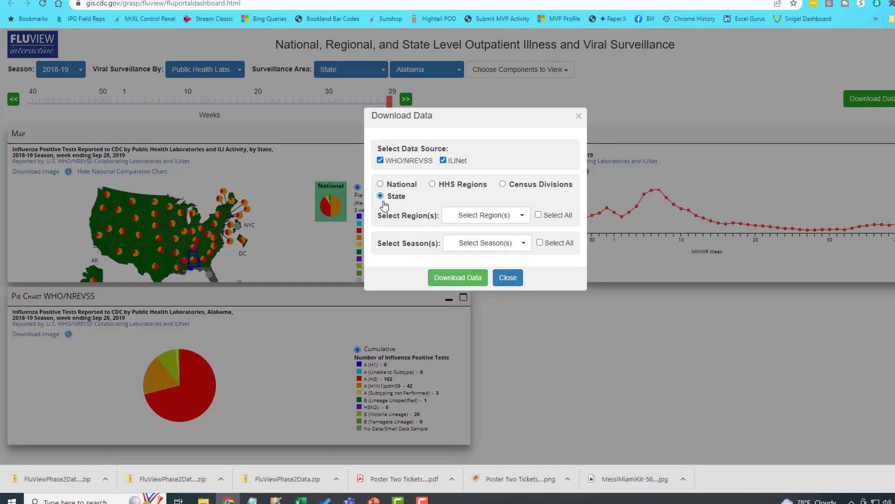
pyautogui.click(538, 215)
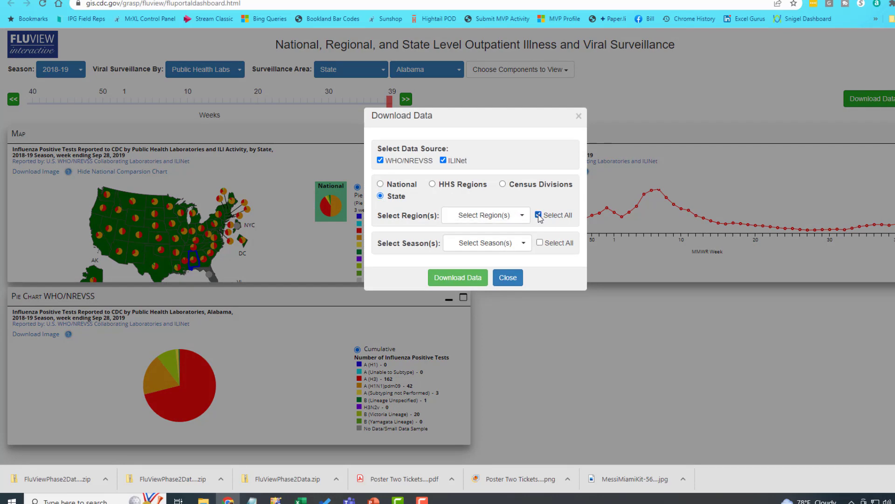
pyautogui.click(539, 242)
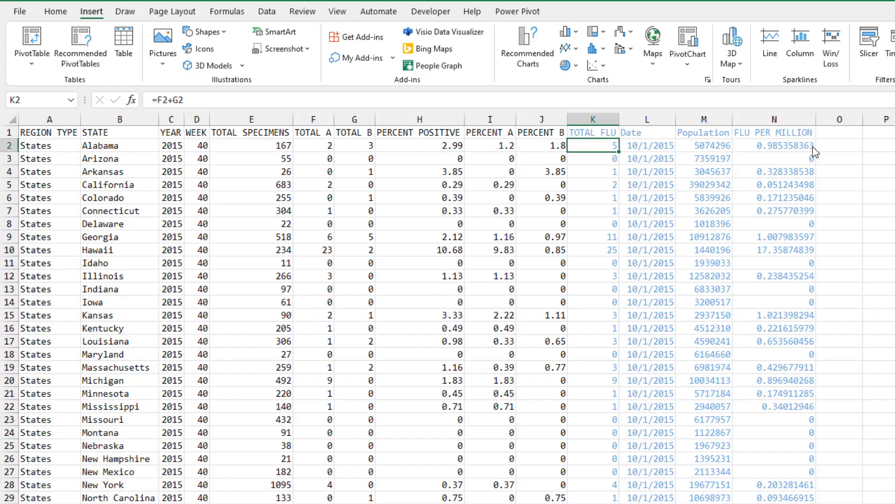
pyautogui.click(121, 170)
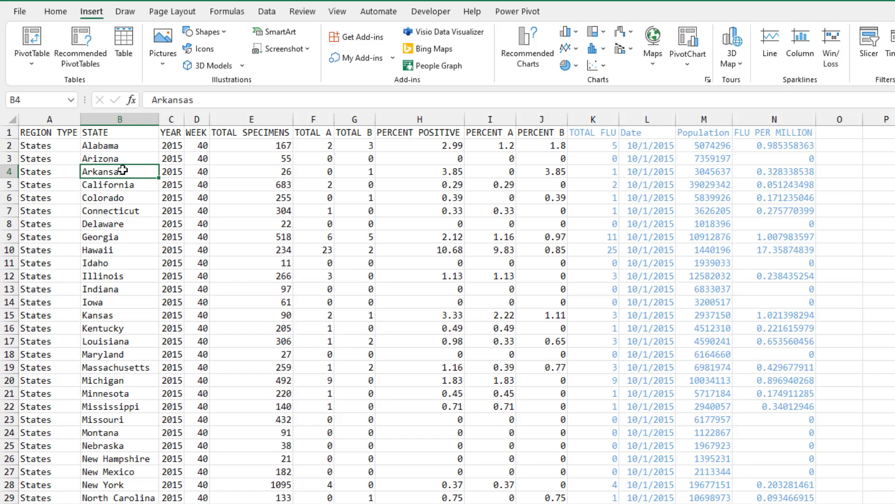
pyautogui.press('Up')
pyautogui.press('Left')
pyautogui.press('Right')
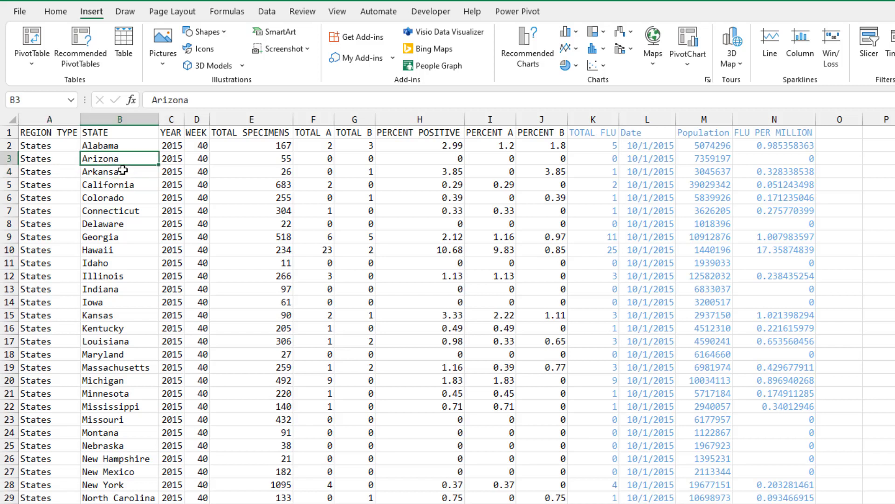
pyautogui.press('Right')
pyautogui.press('Right')
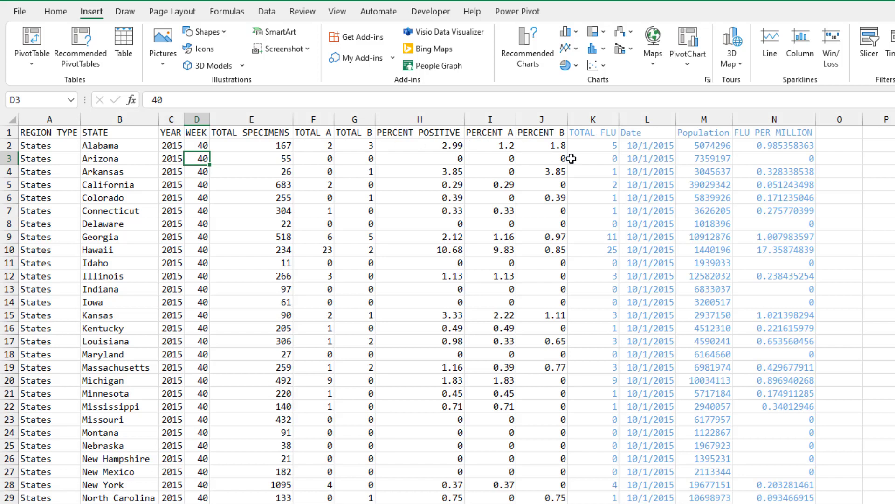
# - Enter =F2+G2 in K2 for TOTAL FLU and fill it down every state row
pyautogui.click(596, 148)
pyautogui.write('=')
pyautogui.press('Left')
pyautogui.press('Left')
pyautogui.press('Left')
pyautogui.press('Left')
pyautogui.press('Left')
pyautogui.write('+')
pyautogui.press('Left')
pyautogui.press('Left')
pyautogui.press('Left')
pyautogui.press('Left')
pyautogui.hotkey('ctrl', 'Return')
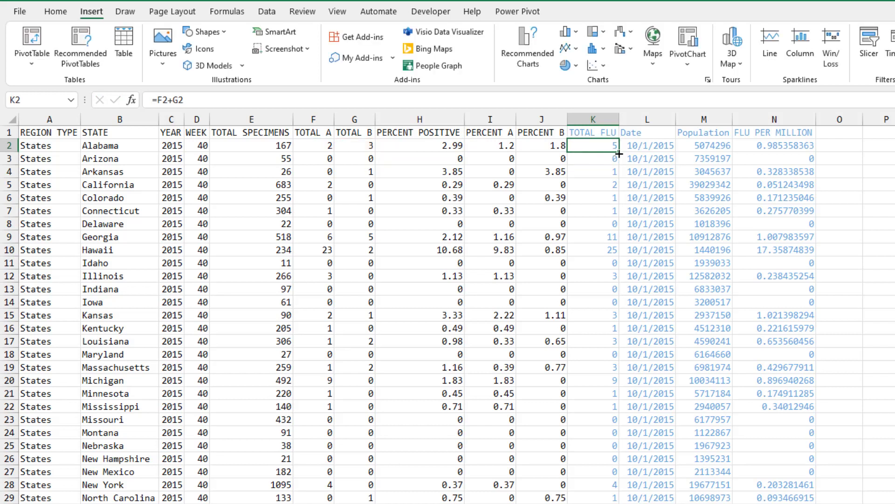
pyautogui.doubleClick(617, 153)
pyautogui.click(704, 149)
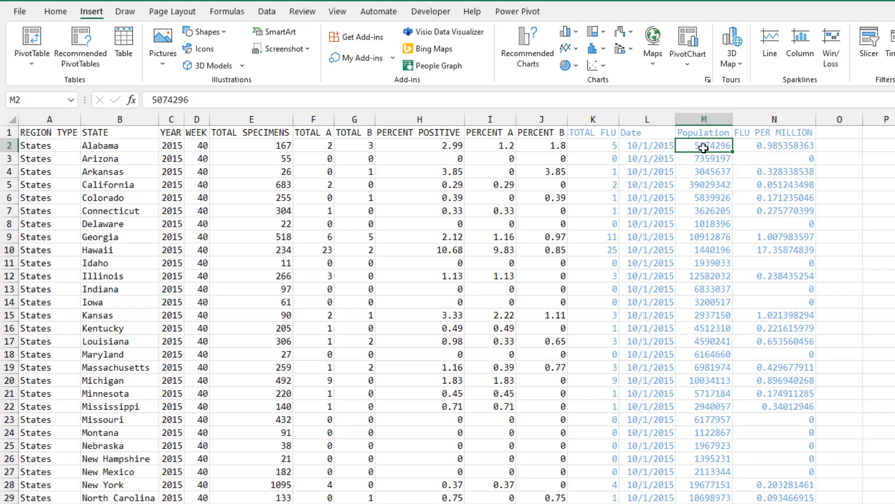
pyautogui.click(788, 146)
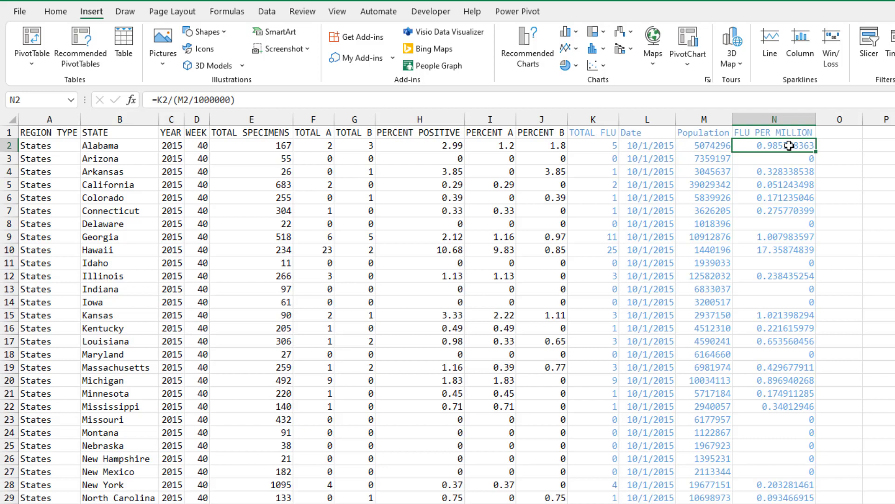
pyautogui.doubleClick(789, 146)
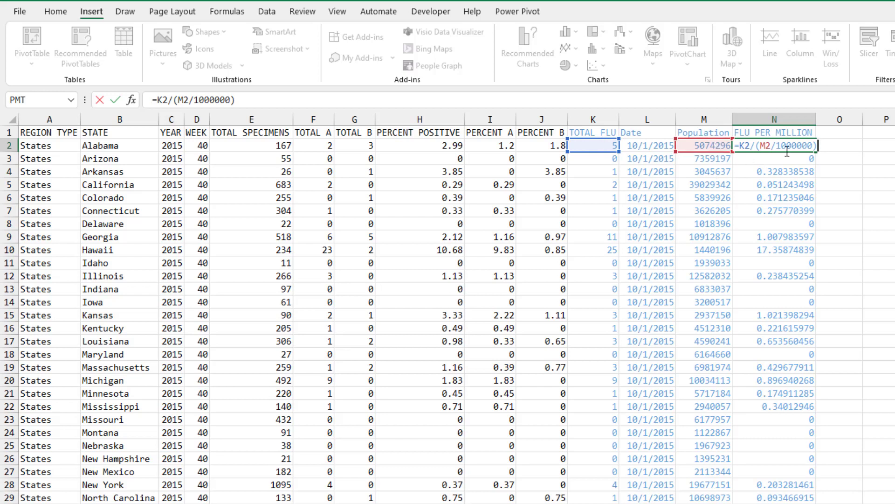
pyautogui.hotkey('ctrl', 'Return')
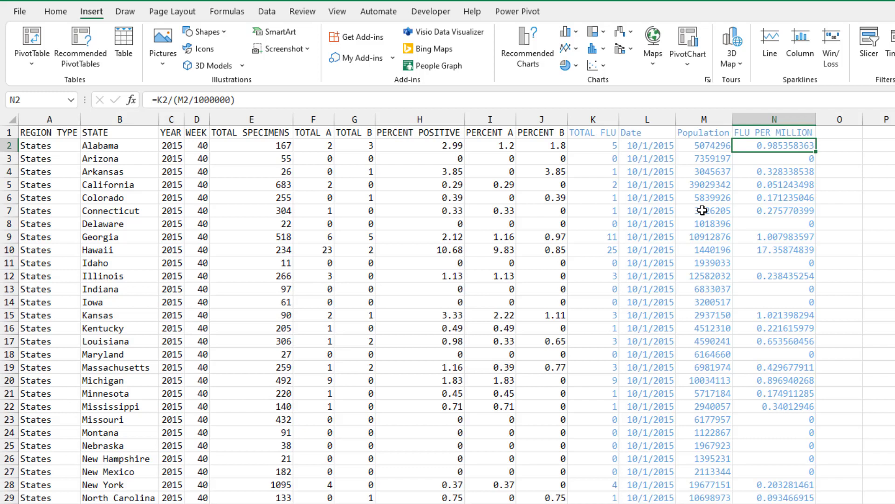
# - Launch a 3D Map from the flu data sheet
pyautogui.click(728, 40)
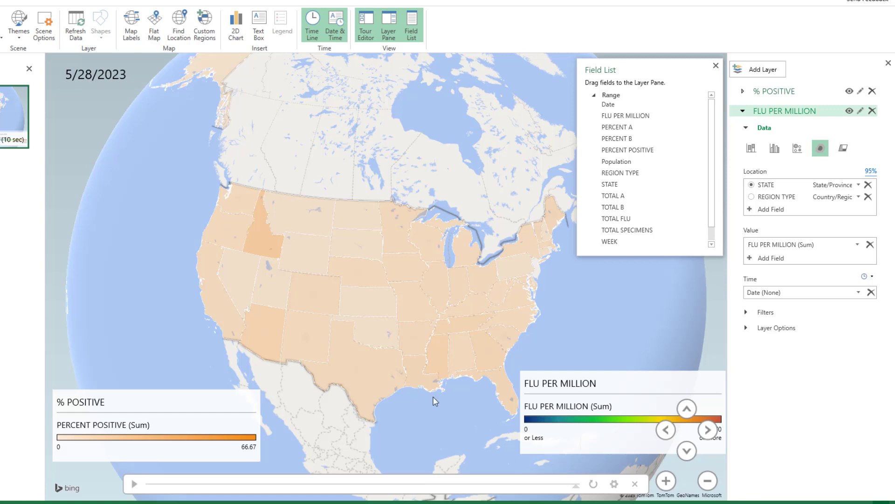
# - Rewind the 3D Map timeline to the first week, then play and pause the animation
pyautogui.moveTo(576, 487); pyautogui.dragTo(133, 482)
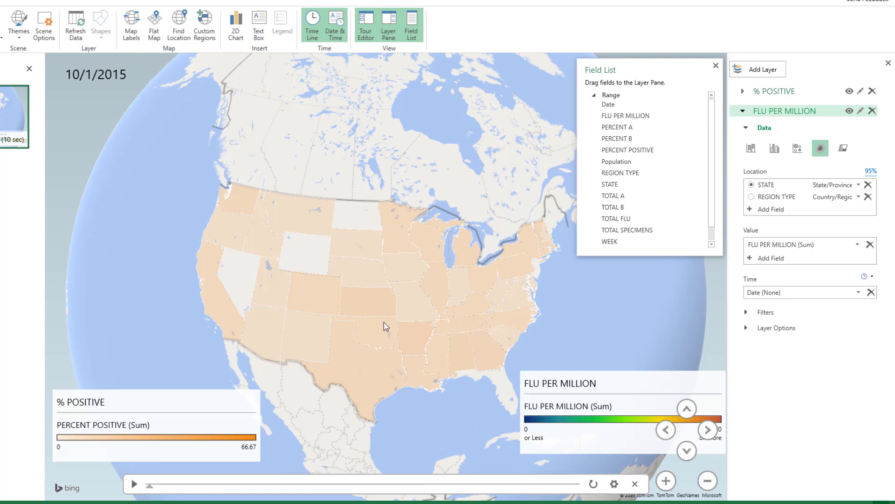
pyautogui.moveTo(149, 488)
pyautogui.mouseDown()
pyautogui.moveTo(175, 489)
pyautogui.moveTo(138, 489)
pyautogui.moveTo(200, 489)
pyautogui.moveTo(142, 488)
pyautogui.mouseUp()
pyautogui.click(133, 484)
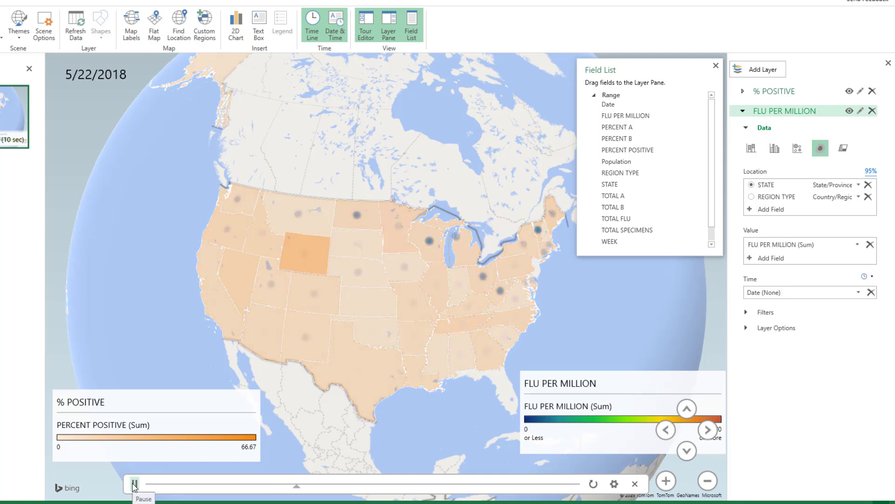
pyautogui.click(134, 484)
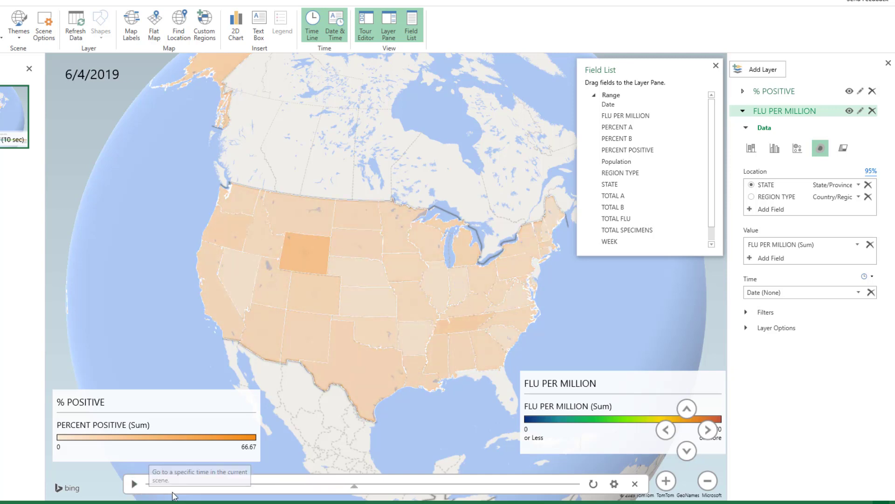
# - Scrub the timeline back to 4/17/2019 and expand the % POSITIVE layer settings
pyautogui.click(351, 487)
pyautogui.moveTo(352, 486); pyautogui.dragTo(347, 487)
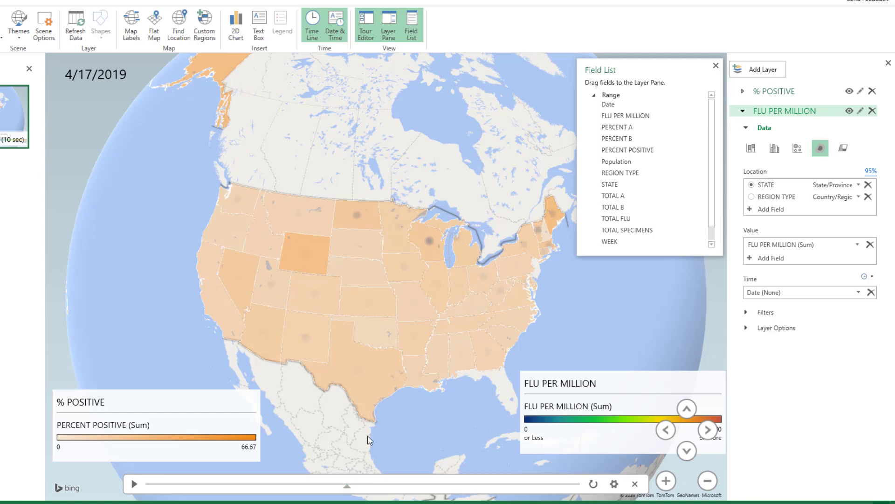
pyautogui.click(437, 257)
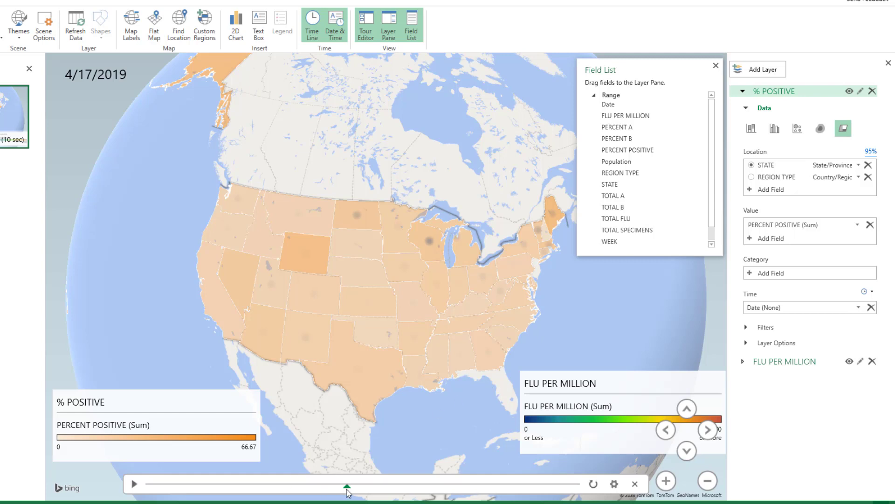
# - Advance the 3D Map timeline to August 2019
pyautogui.moveTo(346, 486); pyautogui.dragTo(397, 493)
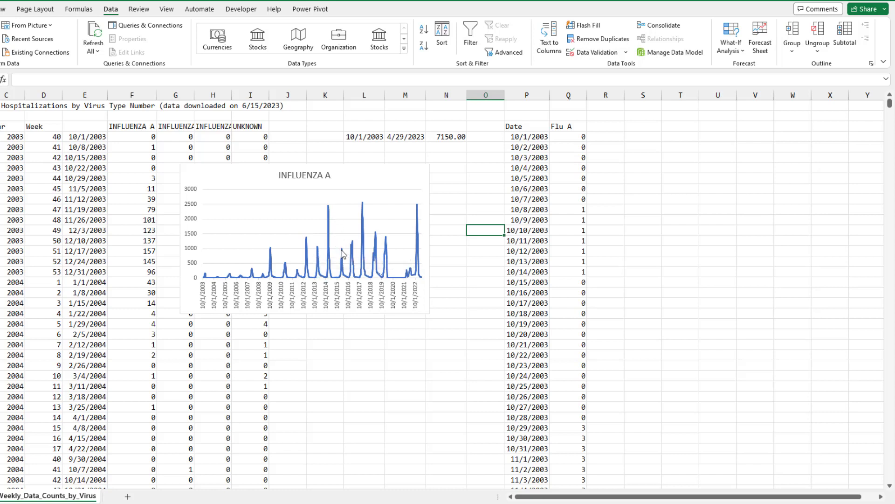
pyautogui.moveTo(343, 252)
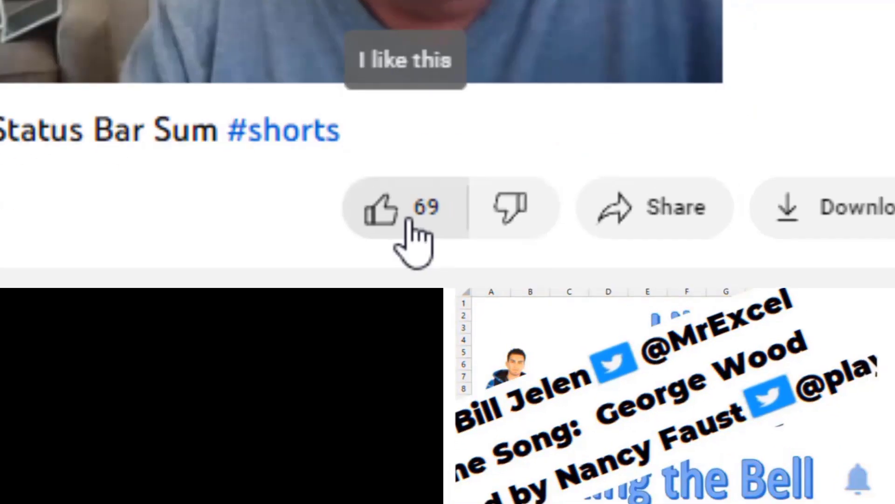
# - Like the Excel Challenge video, subscribe to the channel, and set notifications to All
pyautogui.click(420, 219)
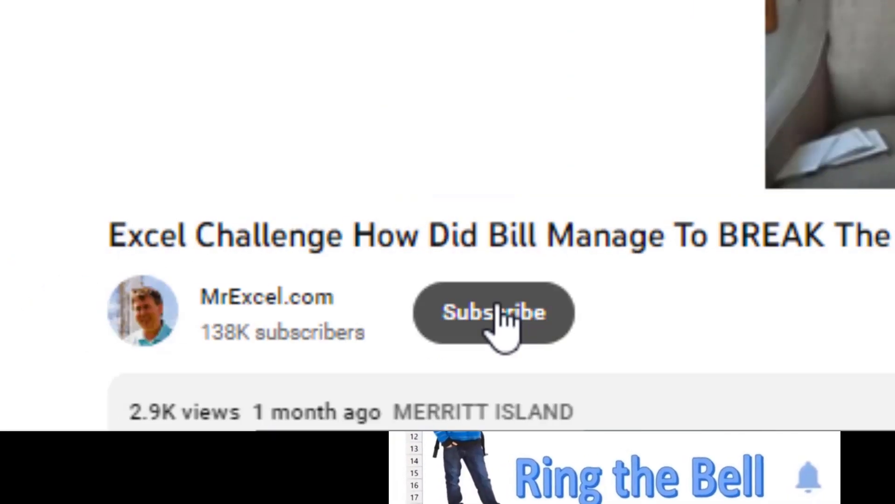
pyautogui.click(499, 326)
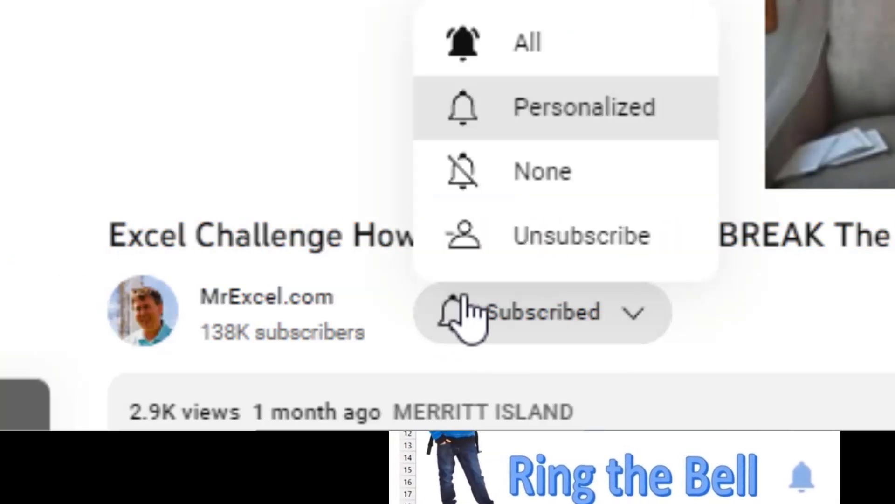
pyautogui.click(530, 29)
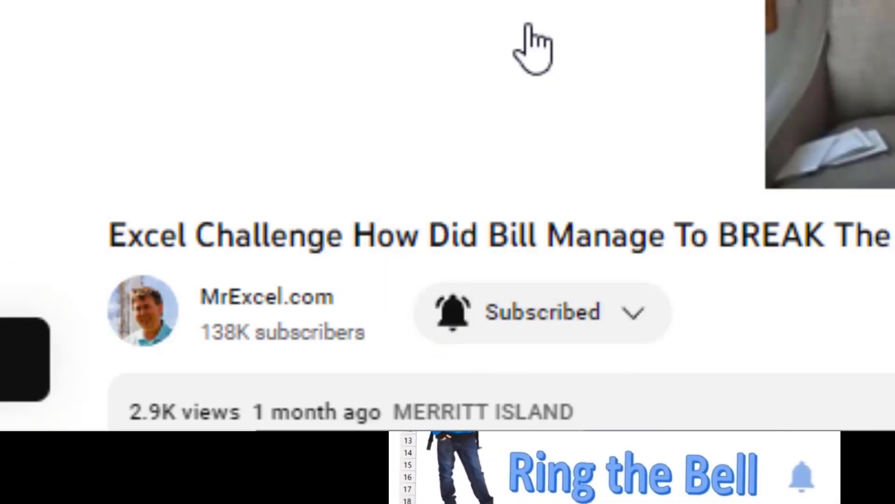